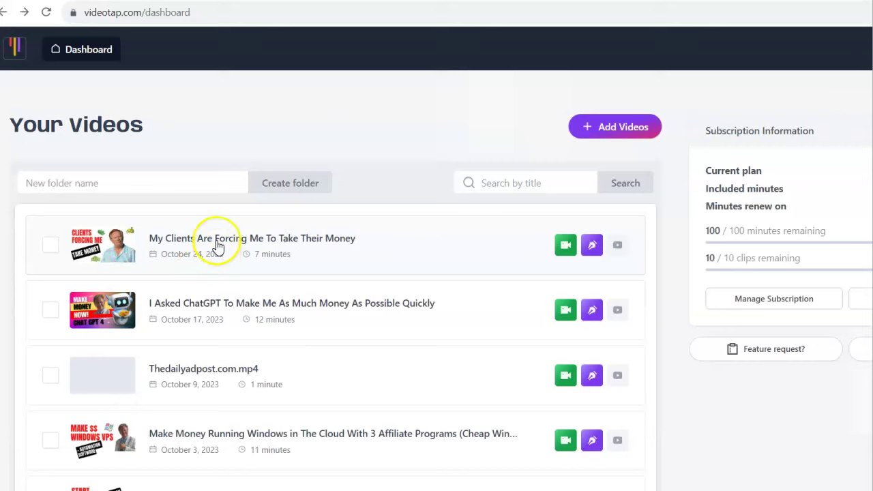
Step: Refresh the VideoTap dashboard and start importing a new video from YouTube
left_click(120, 61)
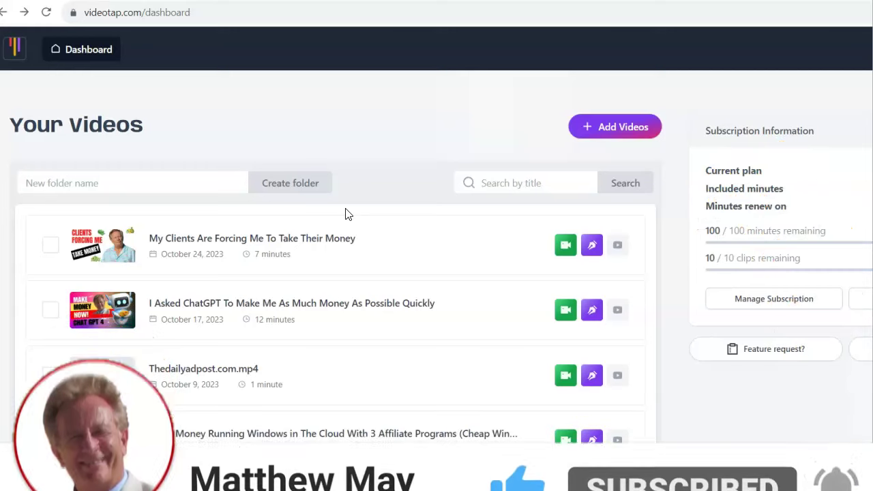
left_click(634, 130)
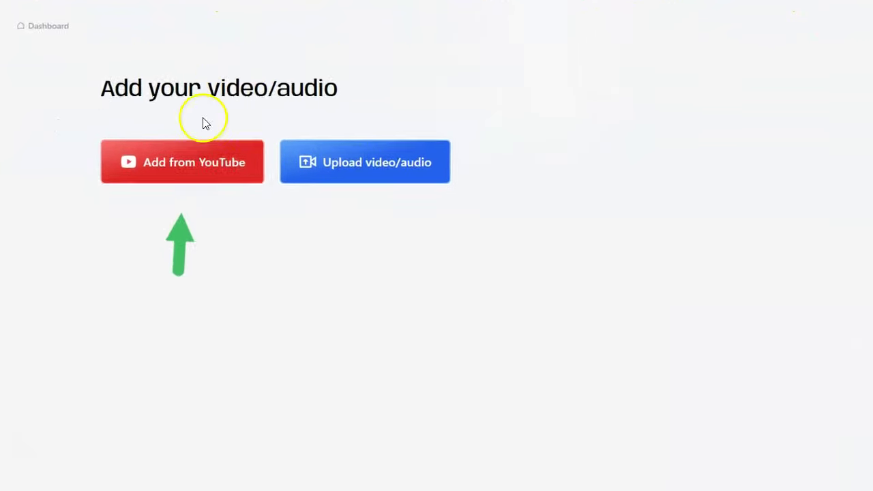
left_click(202, 122)
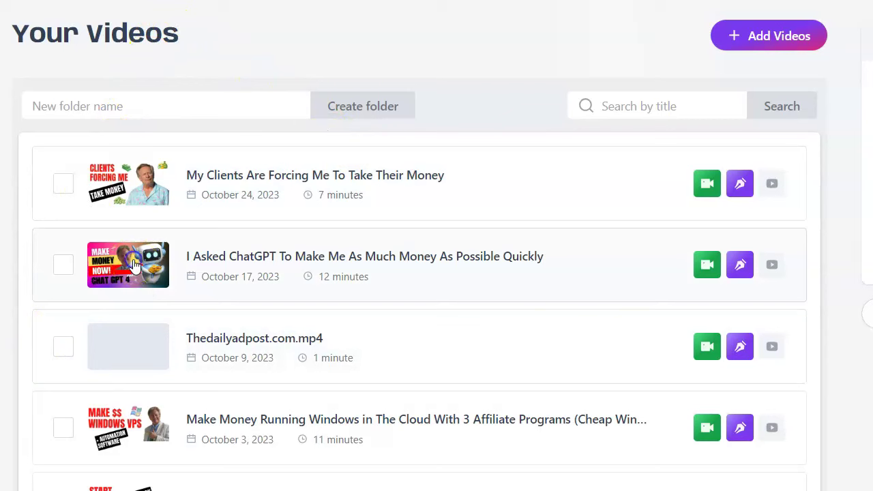
Step: Open the ChatGPT money video's generated blog post and read through the article
left_click(135, 264)
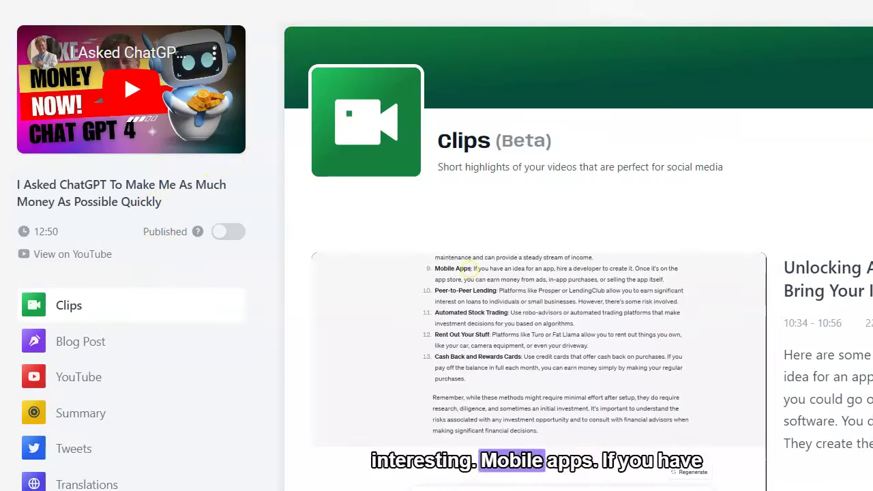
scroll(437, 246, "down", 1)
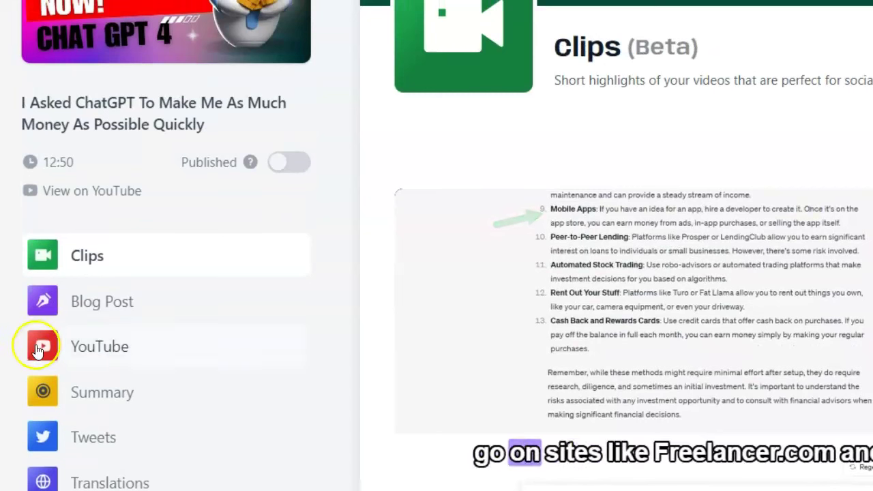
left_click(104, 301)
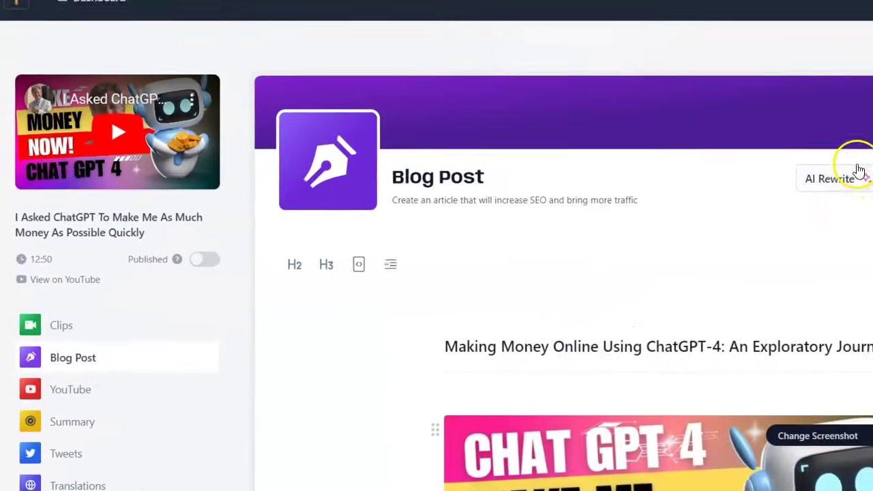
scroll(682, 409, "down", 3)
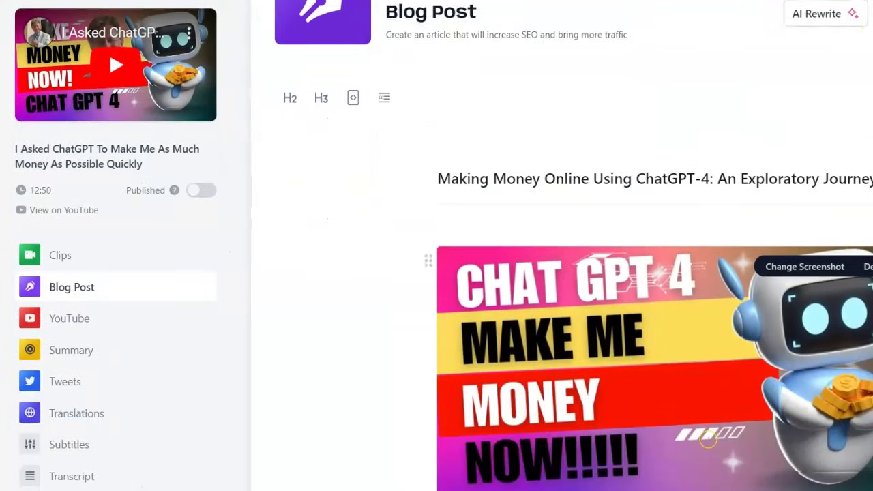
scroll(655, 300, "down", 2)
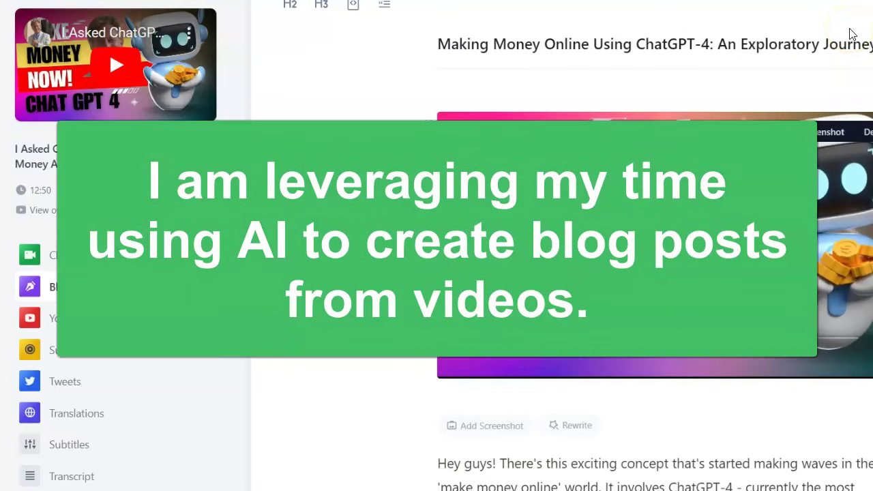
scroll(851, 34, "down", 7)
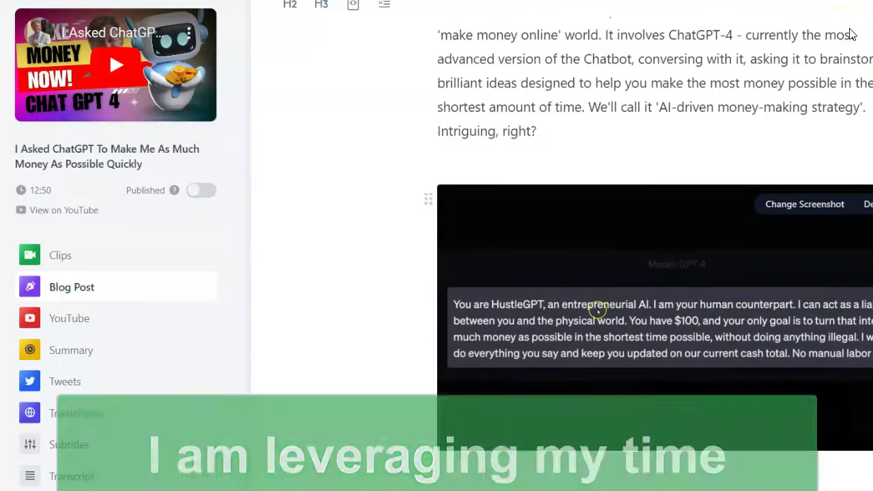
scroll(850, 34, "down", 5)
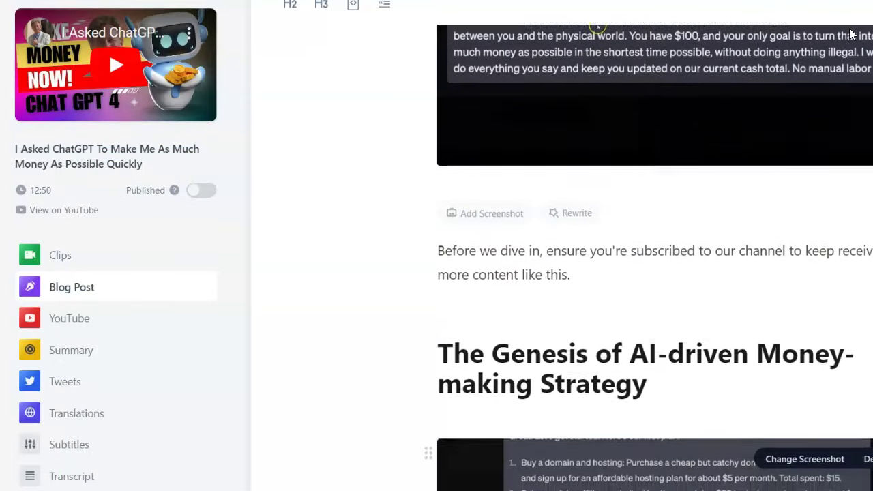
scroll(850, 34, "down", 10)
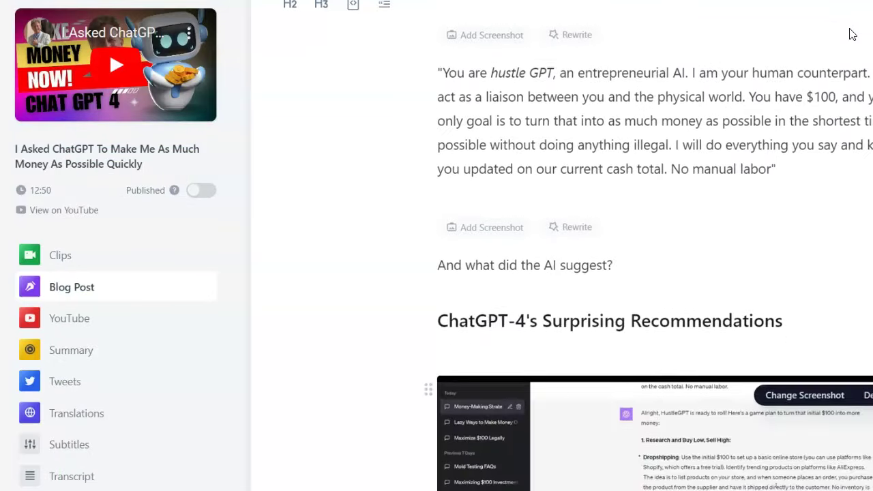
scroll(850, 34, "down", 1)
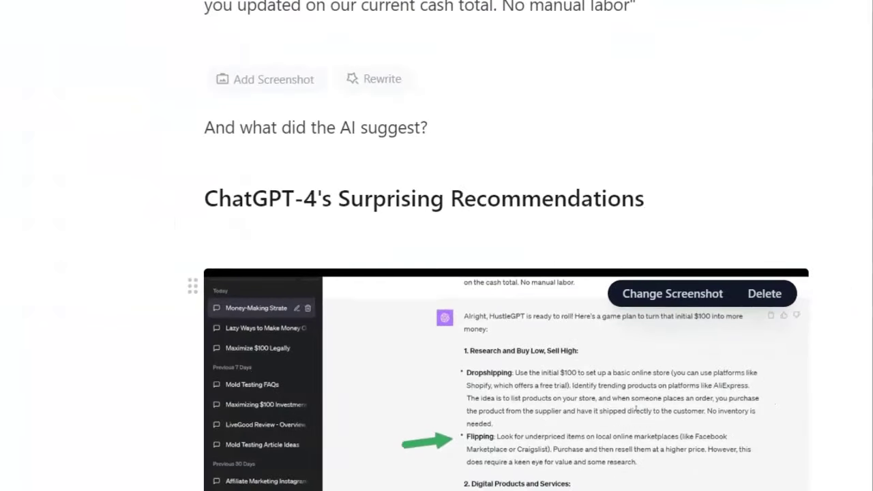
scroll(506, 246, "down", 15)
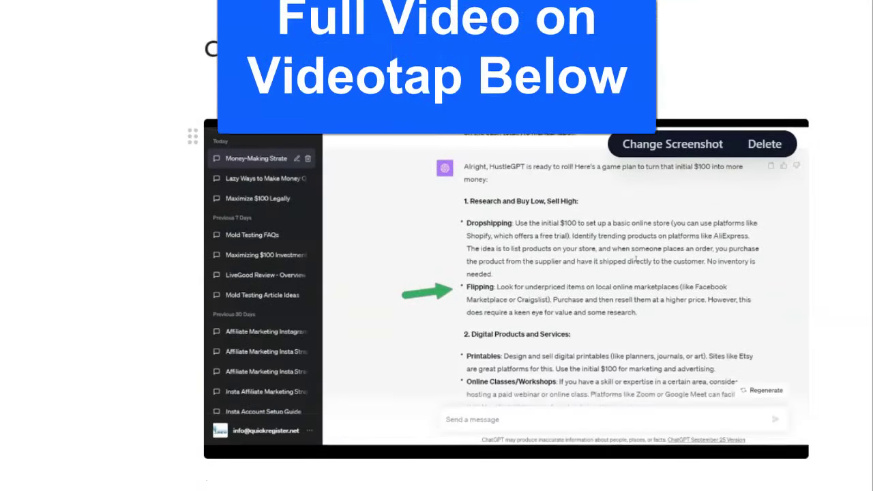
scroll(454, 450, "down", 5)
scroll(454, 450, "up", 15)
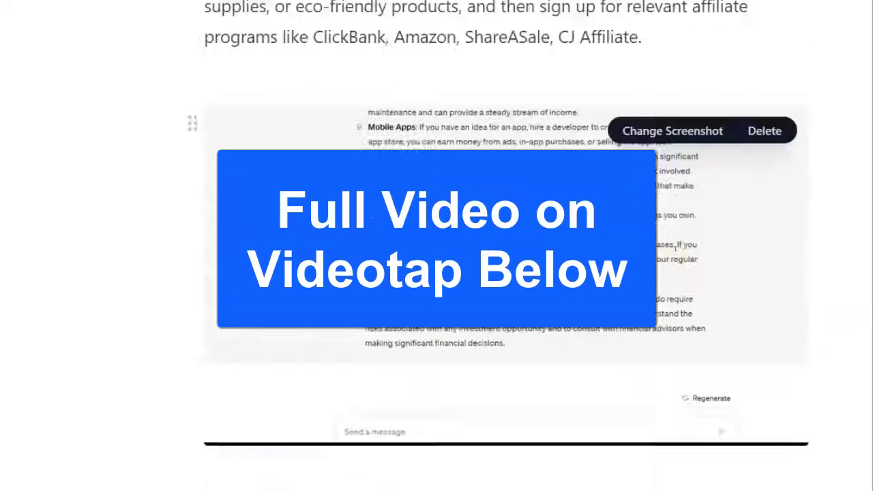
scroll(453, 450, "up", 5)
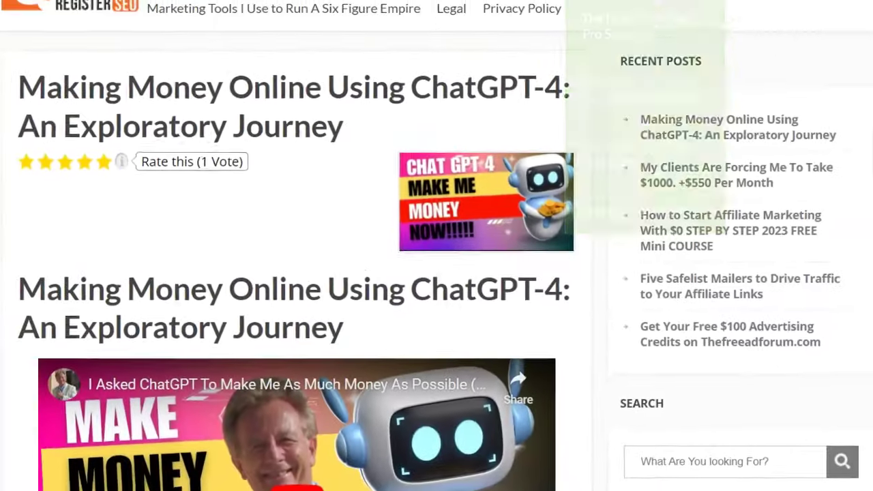
Step: Read through the published ChatGPT-4 post and open its 'Rate this (1 Vote)' breakdown
scroll(436, 245, "down", 5)
scroll(436, 245, "down", 3)
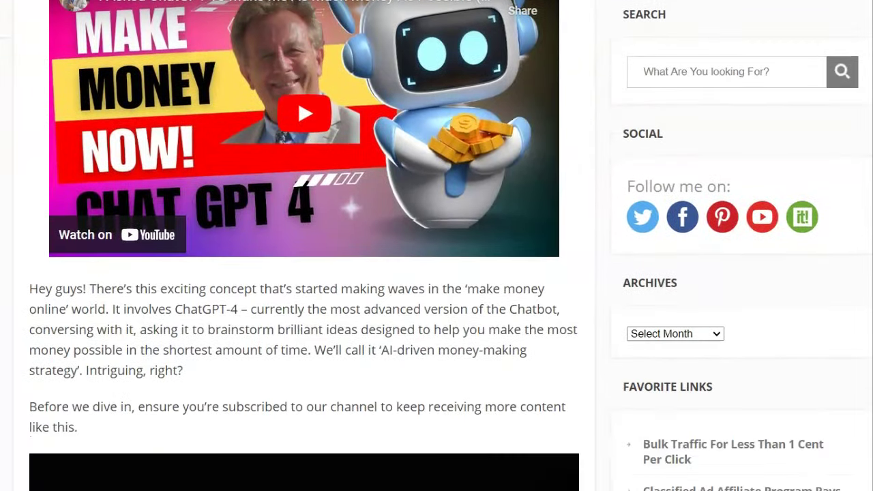
scroll(437, 245, "up", 7)
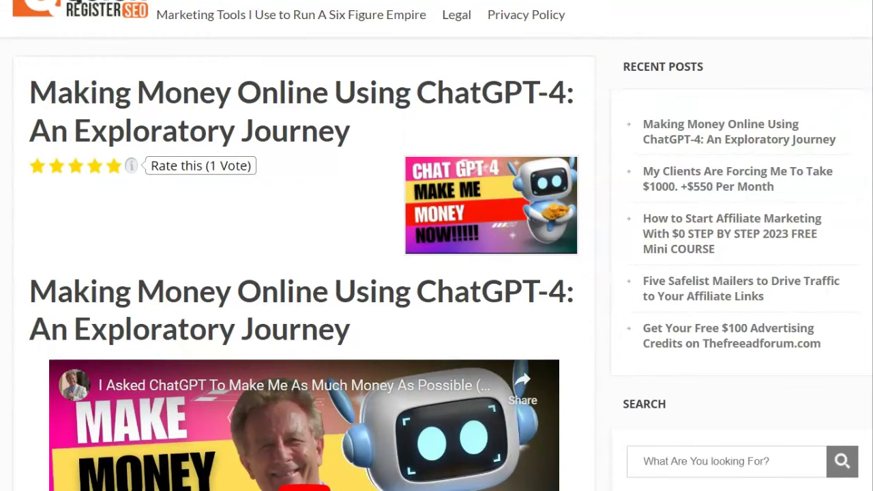
scroll(436, 245, "down", 2)
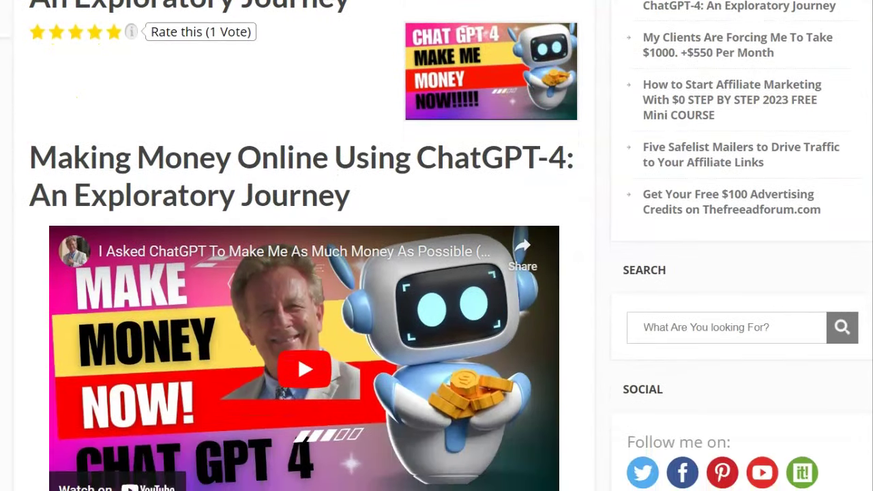
scroll(437, 245, "down", 4)
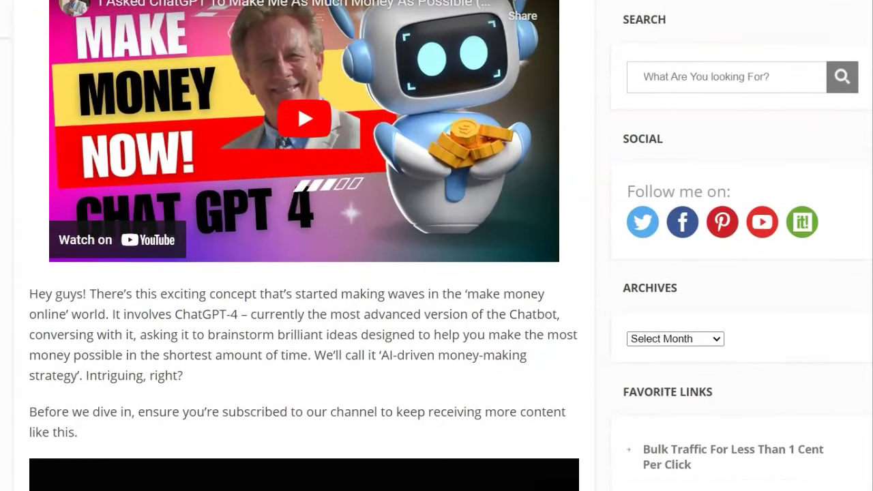
scroll(437, 245, "down", 4)
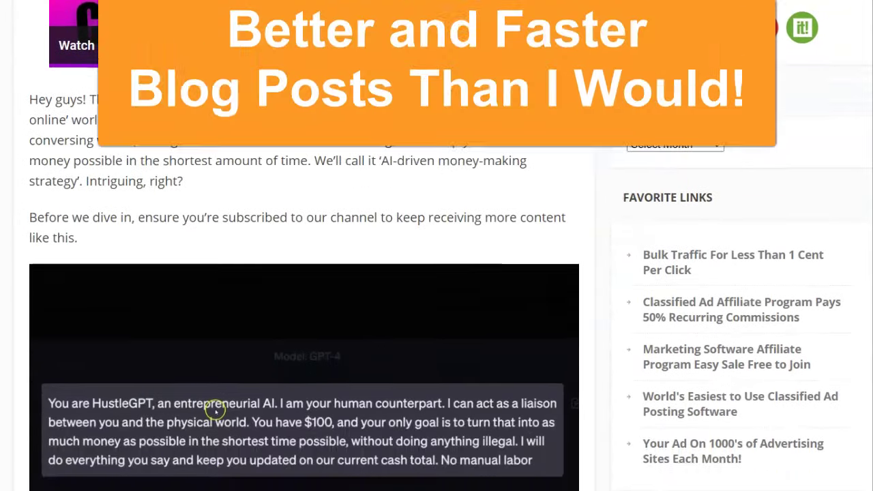
scroll(436, 245, "down", 5)
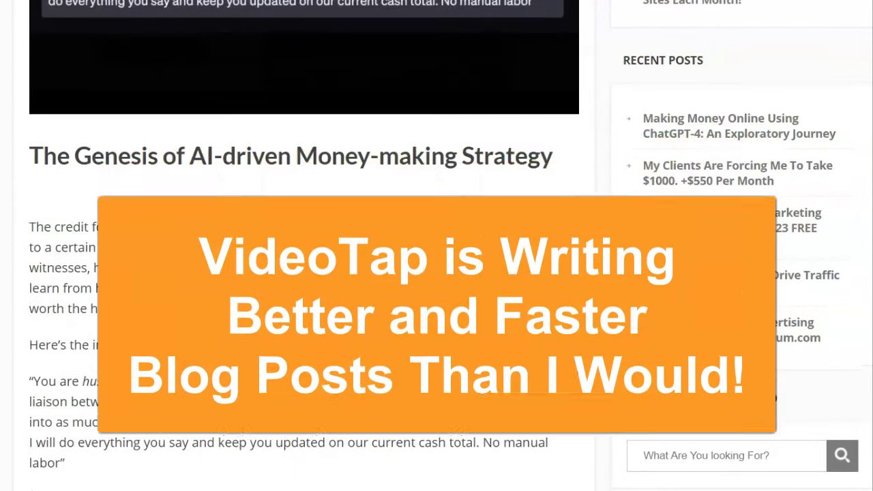
scroll(436, 245, "up", 8)
scroll(437, 246, "up", 5)
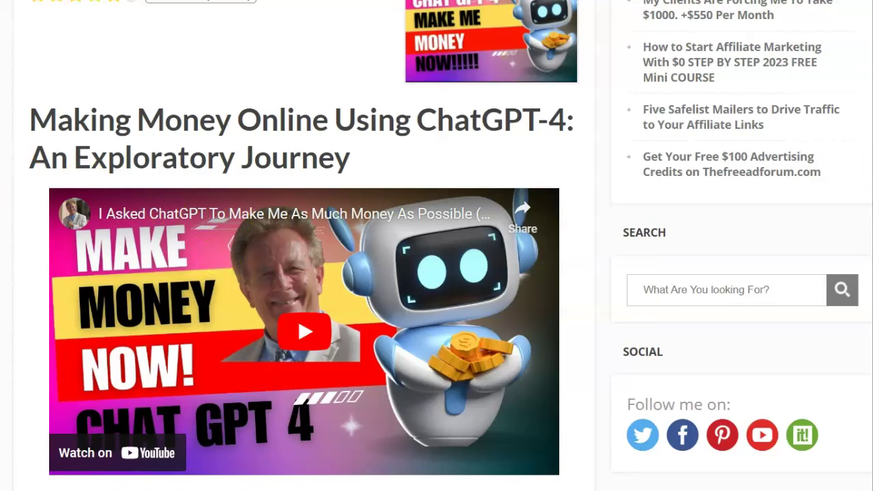
scroll(304, 245, "down", 3)
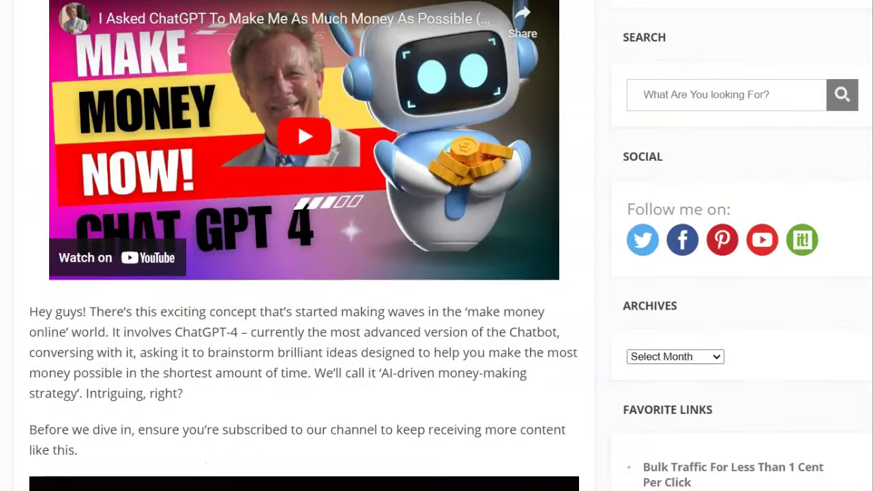
scroll(304, 246, "up", 4)
left_click(218, 133)
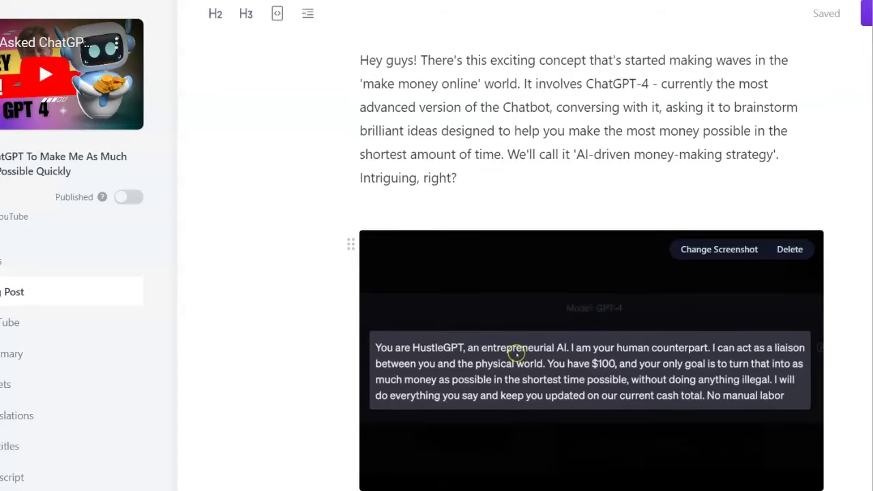
Step: Scroll through the ChatGPT money post in VideoTap's Blog Post editor
scroll(517, 349, "down", 1)
scroll(592, 266, "down", 2)
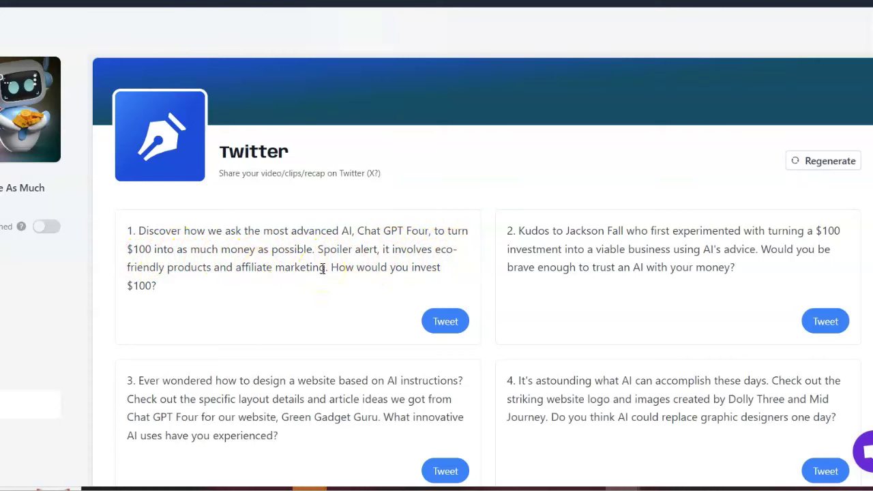
Step: Post the first tweet, about turning $100 into money with AI, plus the quickregisterseo.com blog link
left_click(446, 322)
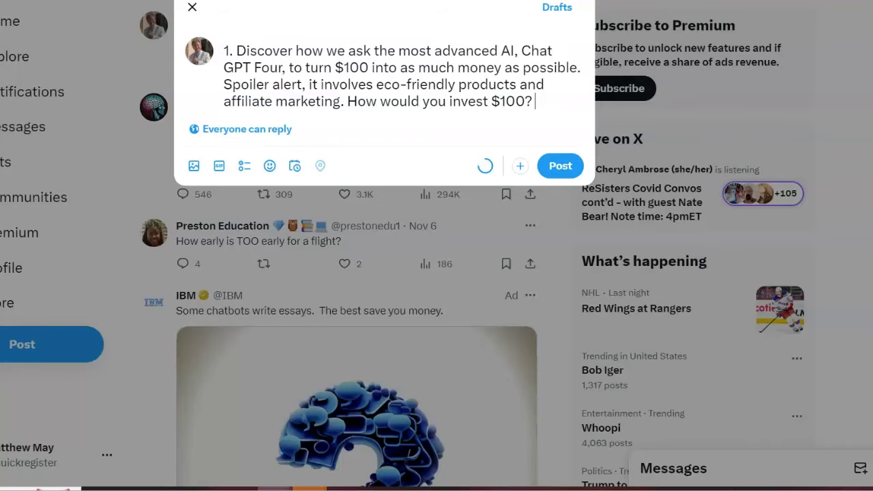
left_click(542, 103)
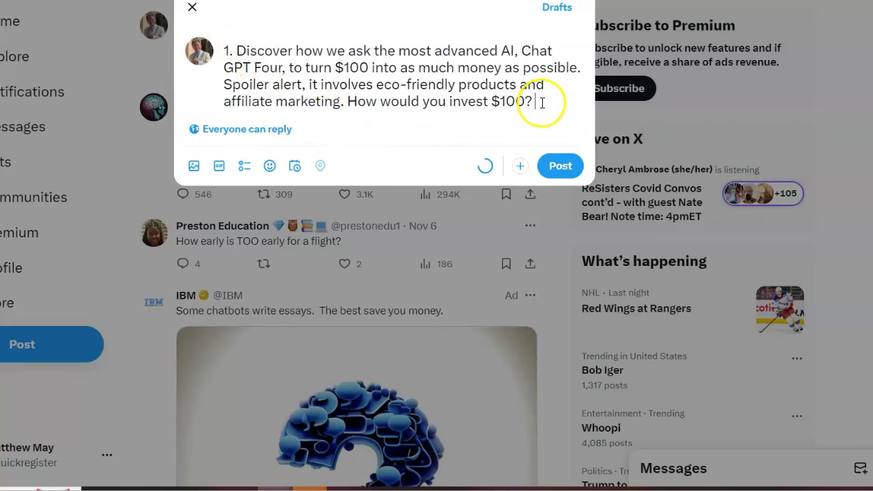
key("Return")
type("https://www.quickregisterseo.com/")
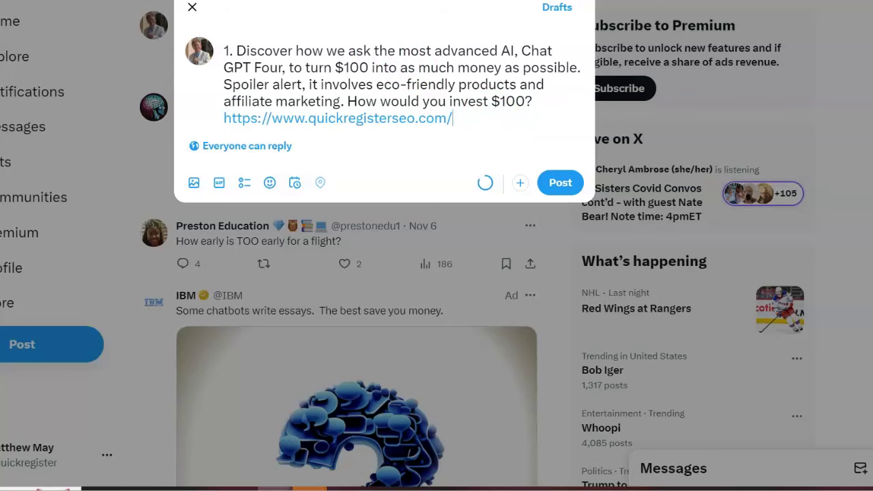
type("making-money-online-using-chatgpt-4-an-exploratory-journey/")
left_click(559, 201)
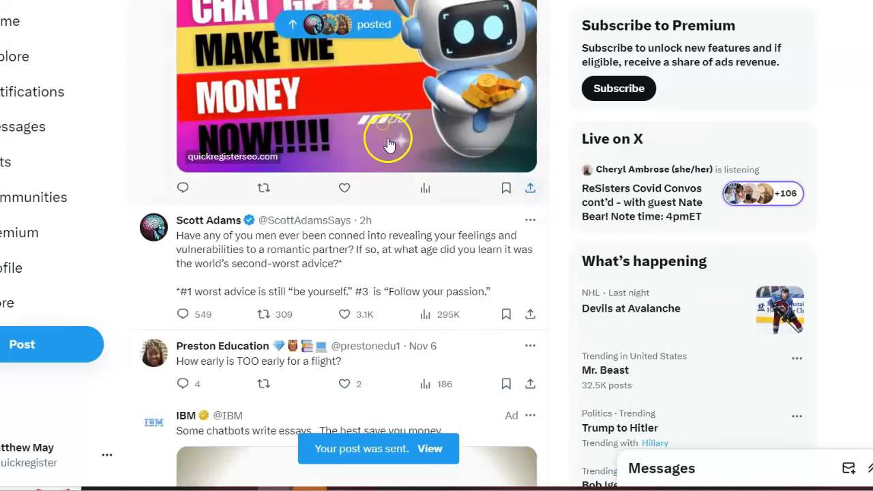
scroll(246, 249, "up", 3)
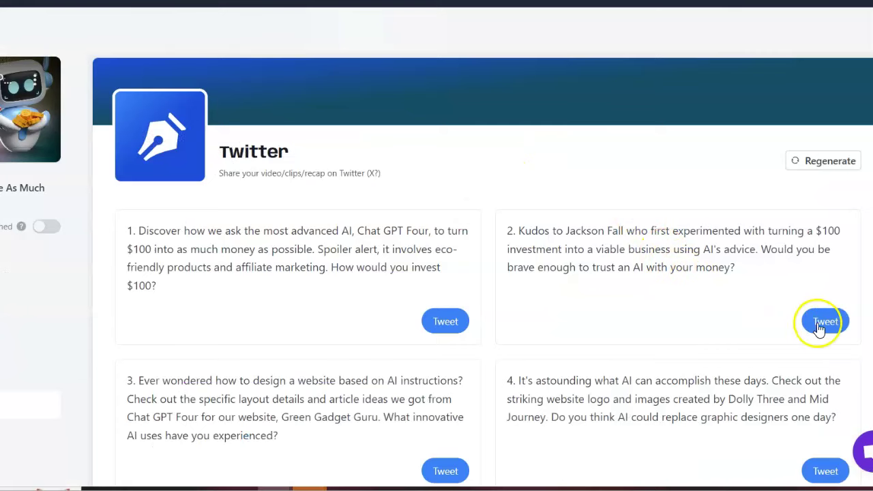
Step: Post tweet 2, crediting Jackson Fall, to X with the blog post link
left_click(825, 322)
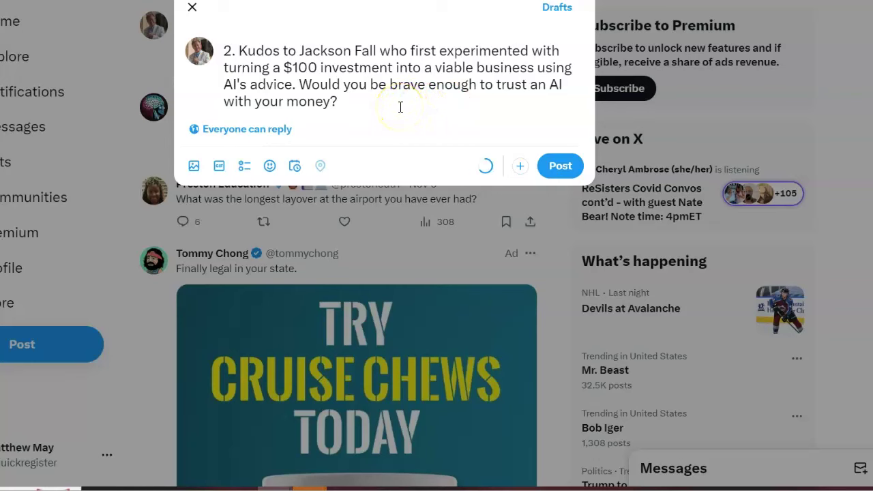
type("https://www.quickregisterseo.com/making-money-online-using-chatgpt-4-an-exploratory-journey/")
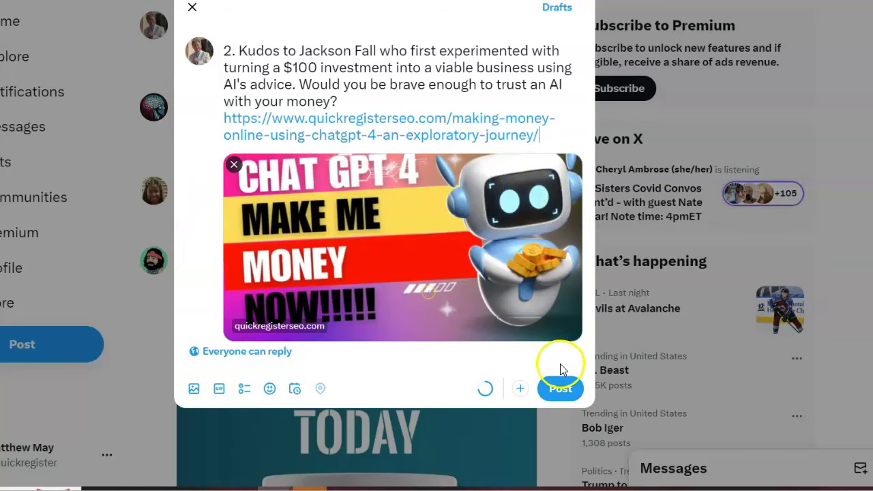
left_click(561, 388)
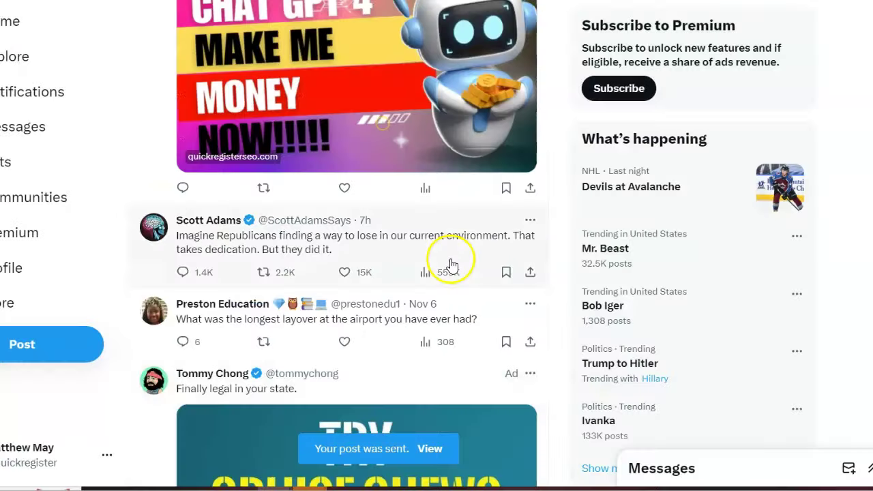
scroll(338, 243, "up", 2)
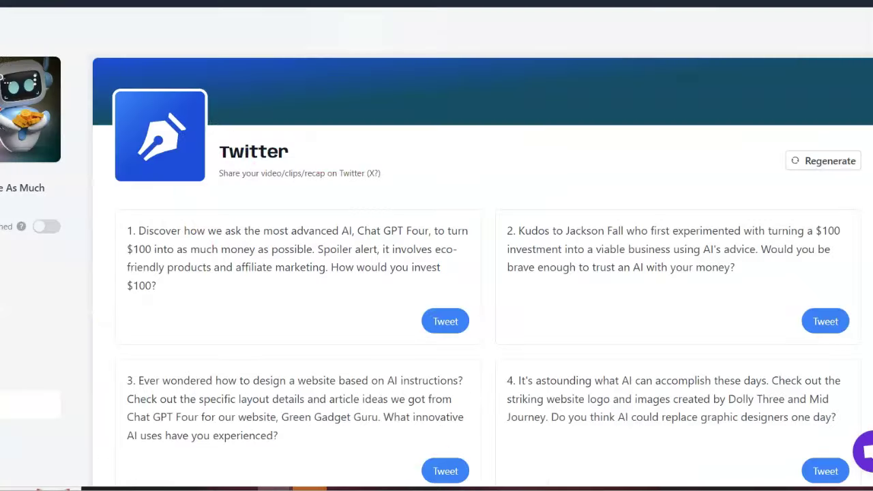
Step: Post the third generated tweet to X with the blog post link appended
scroll(550, 283, "down", 3)
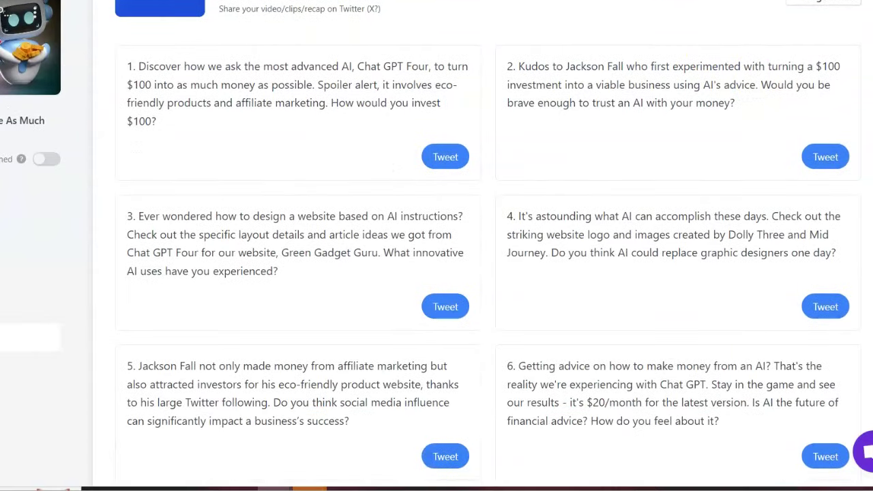
left_click(447, 298)
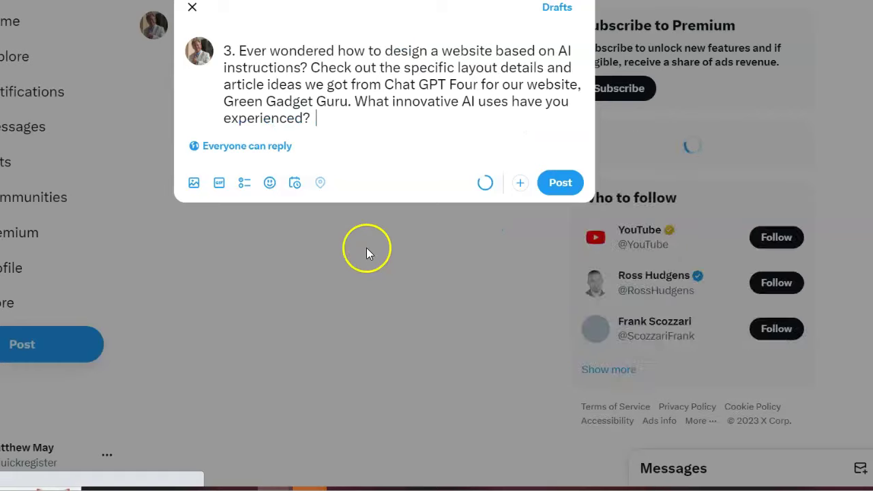
left_click(343, 119)
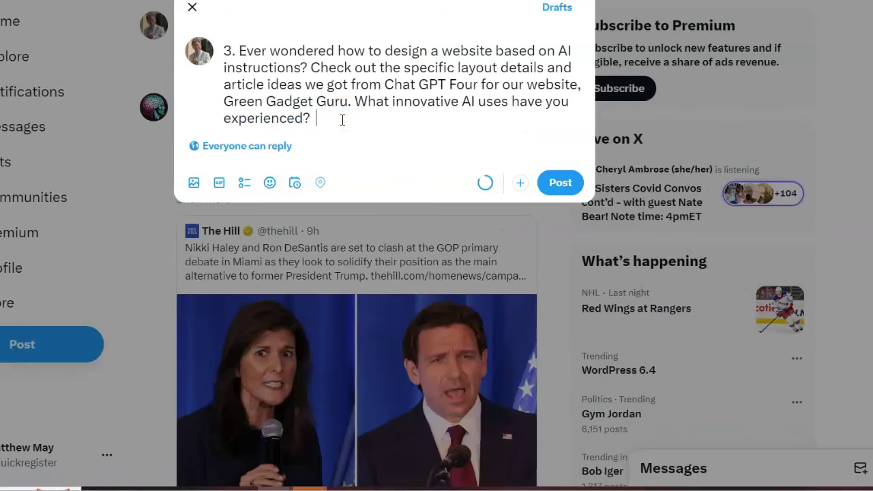
type("https://www.quickregisterseo.com/making-money-online-using-chatgpt-4-an-exploratory-journey/")
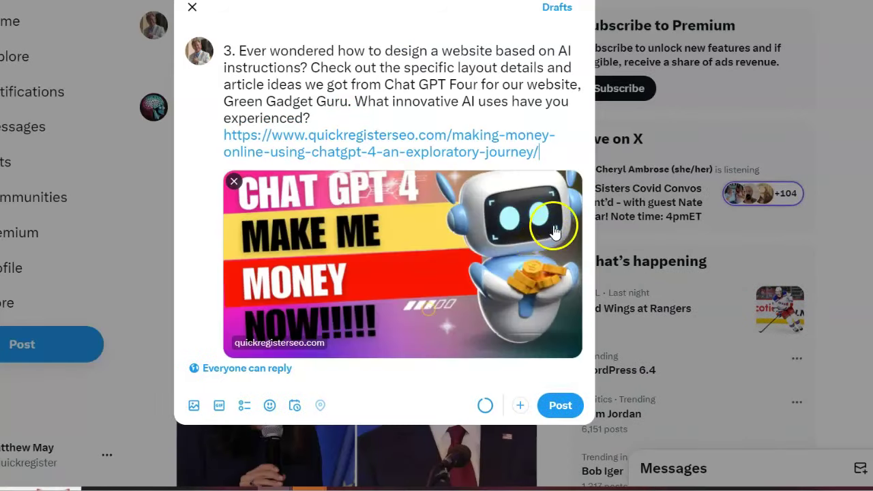
left_click(560, 406)
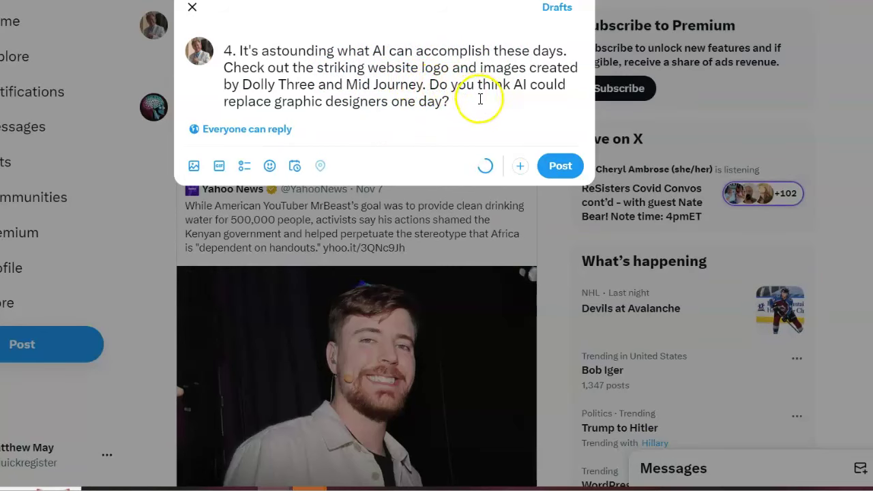
Step: Post tweet 4, asking if AI could replace graphic designers, with the blog link
left_click(480, 99)
type("https://www.quickregisterseo.com/making-money-online-using-chatgpt-4-an-exploratory-journey/")
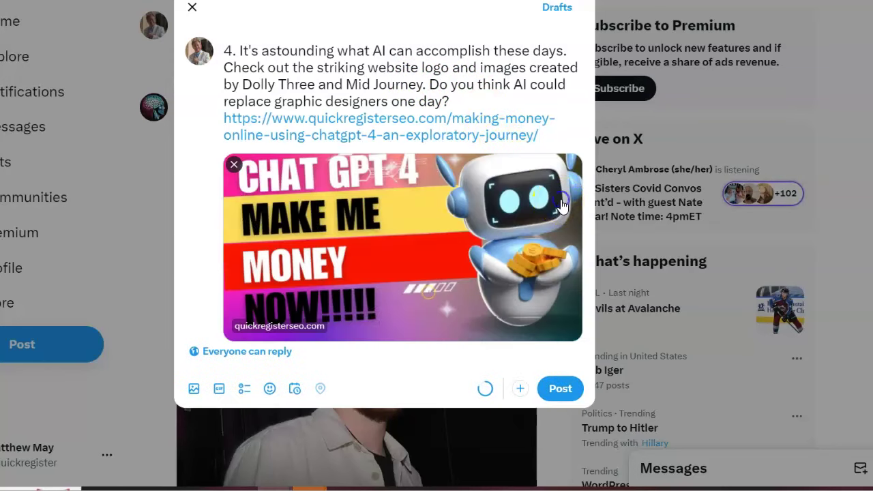
left_click(562, 389)
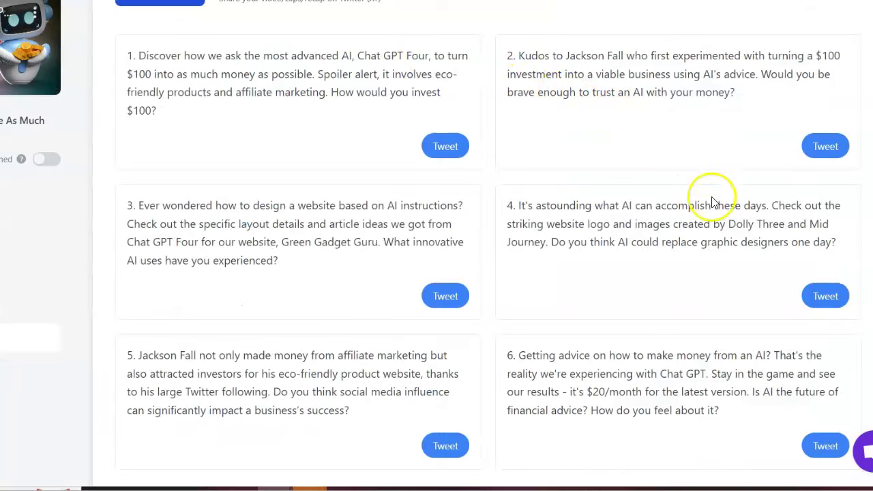
Step: Discard the accidental duplicate draft of tweet 4 and return to the VideoTap tweet list
left_click(827, 295)
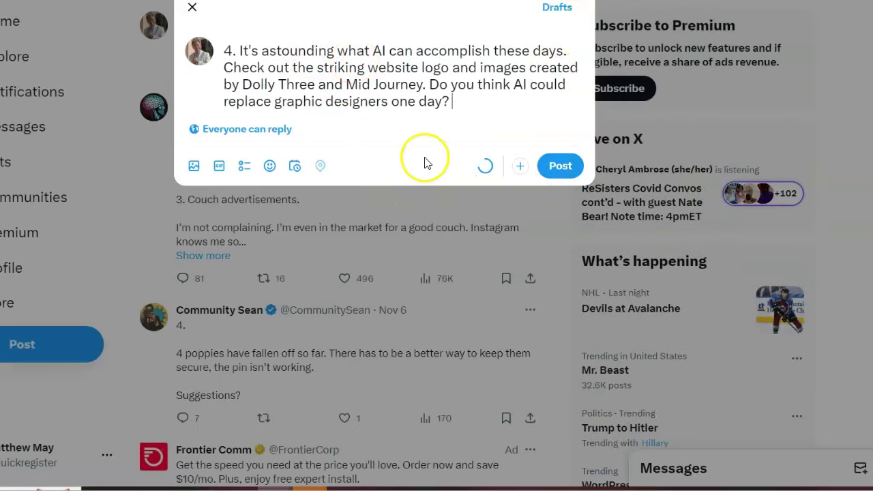
left_click(192, 8)
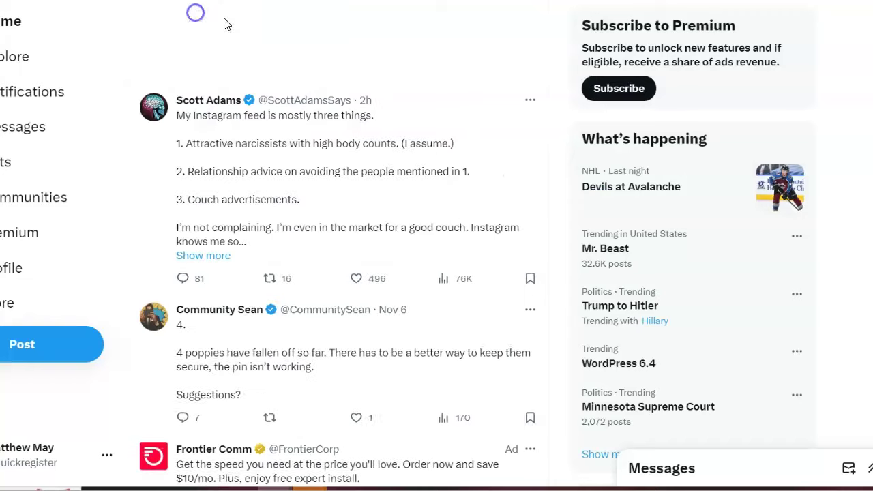
key("ctrl+w")
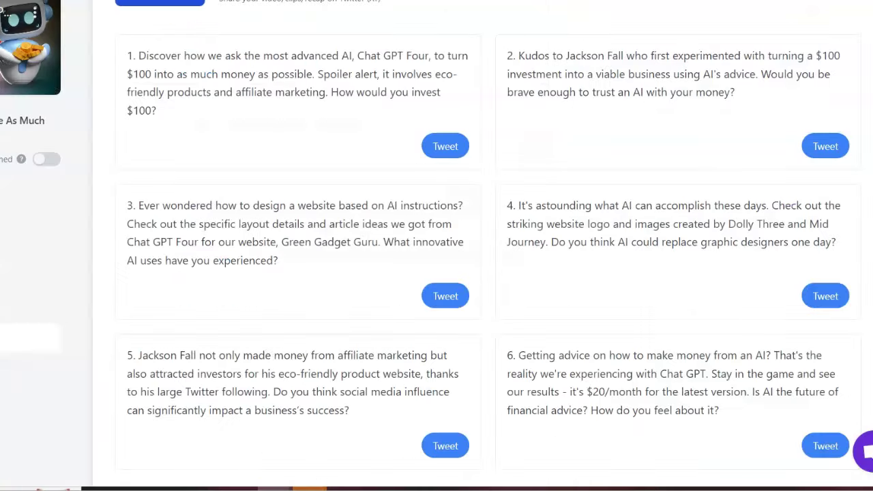
Step: Post tweet 5, about Jackson Fall's affiliate marketing, with the blog link
scroll(811, 215, "down", 2)
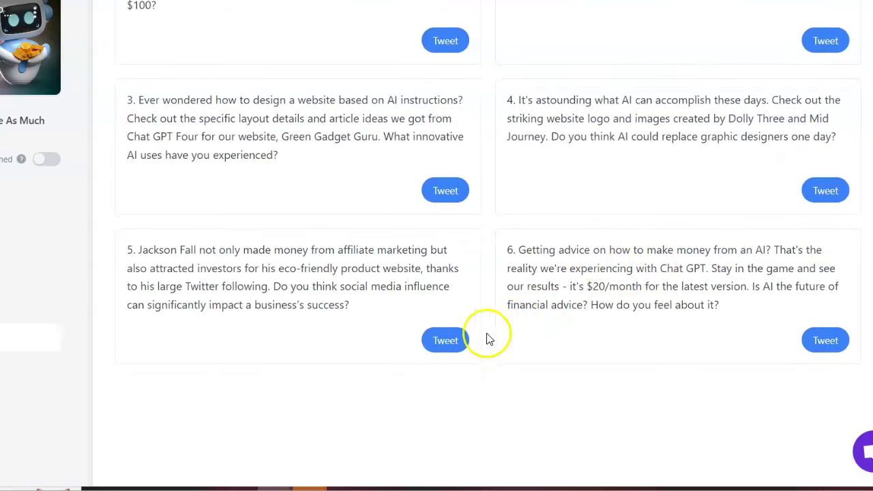
left_click(451, 343)
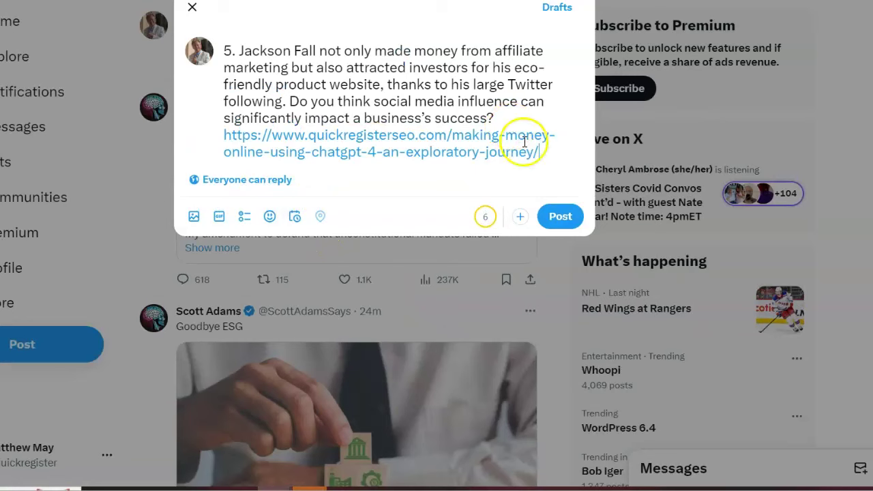
left_click(560, 405)
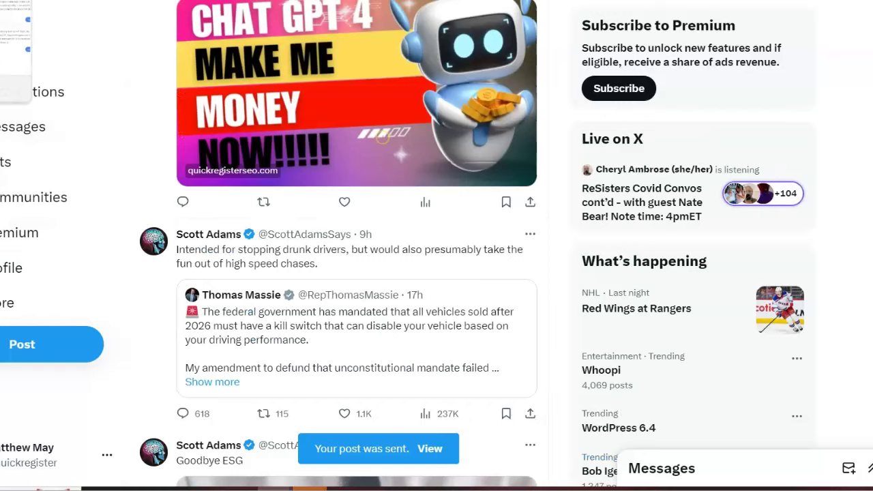
key("ctrl+w")
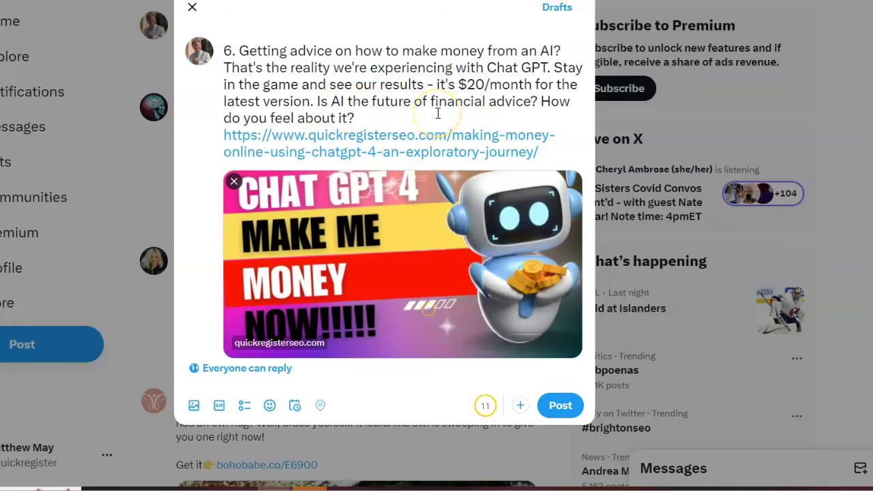
Step: Post the sixth tweet, on AI financial advice, with the blog post link
left_click(563, 407)
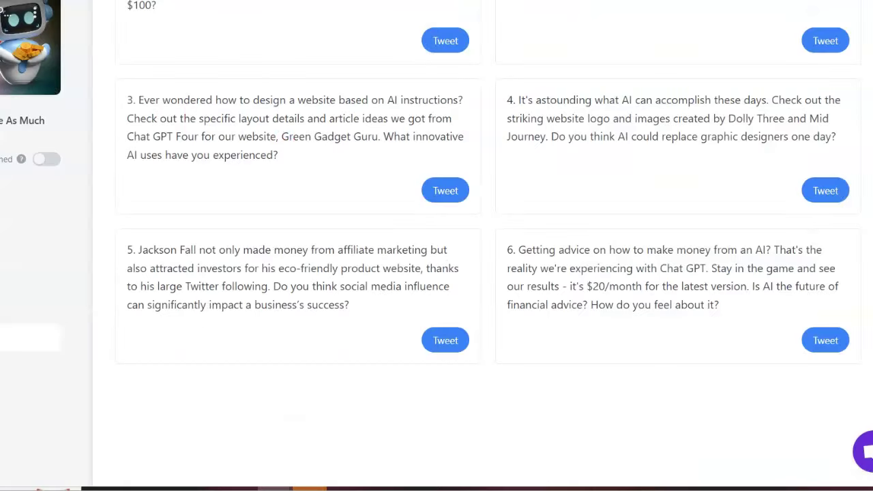
scroll(817, 192, "up", 4)
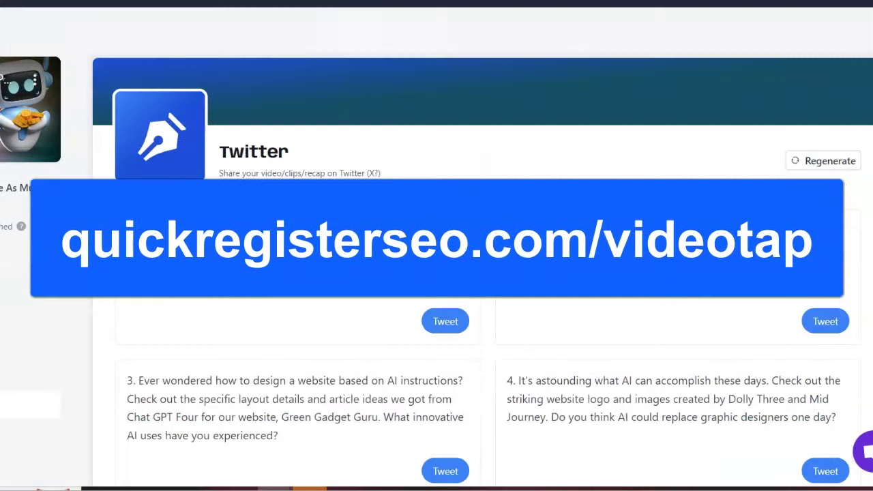